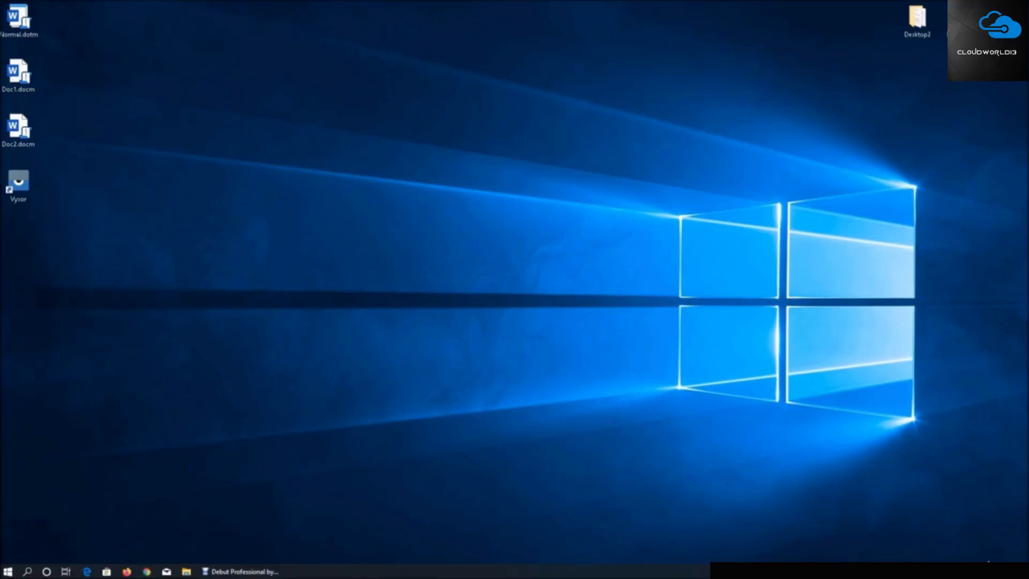
Open Chrome, go to Google and search for "kali linux iso"
left_click(992, 8)
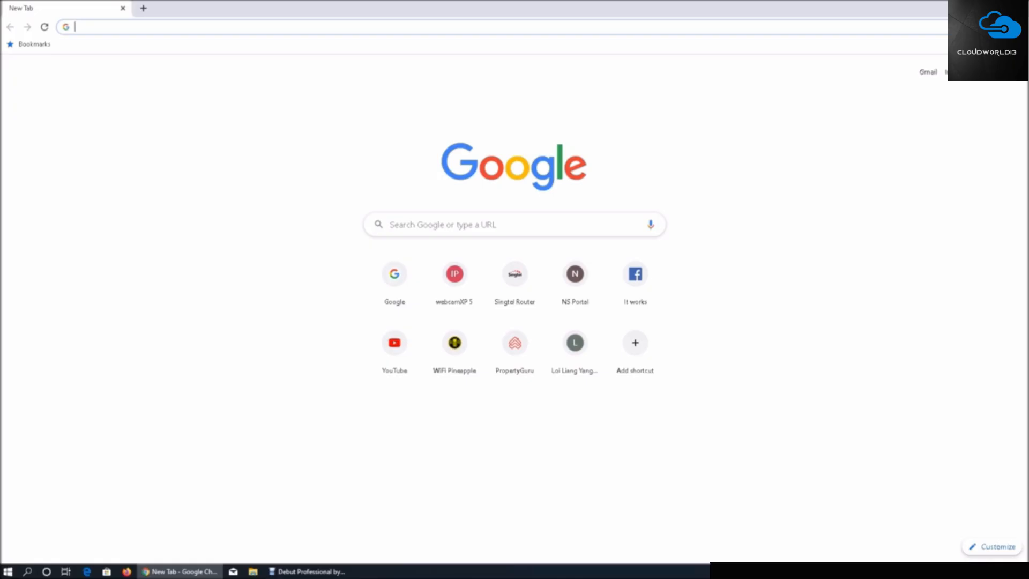
type("goog")
key("Return")
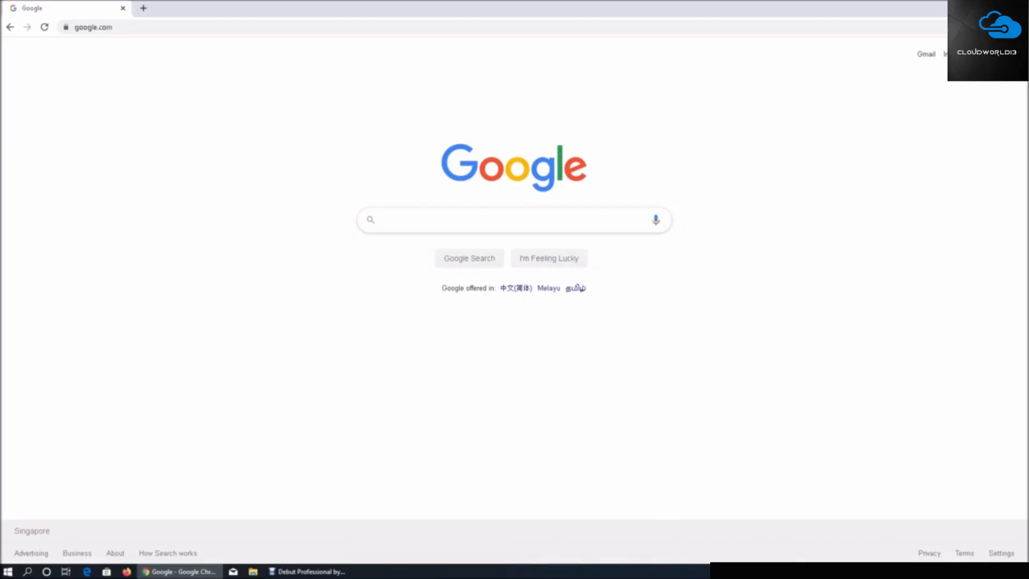
type("kali linux ")
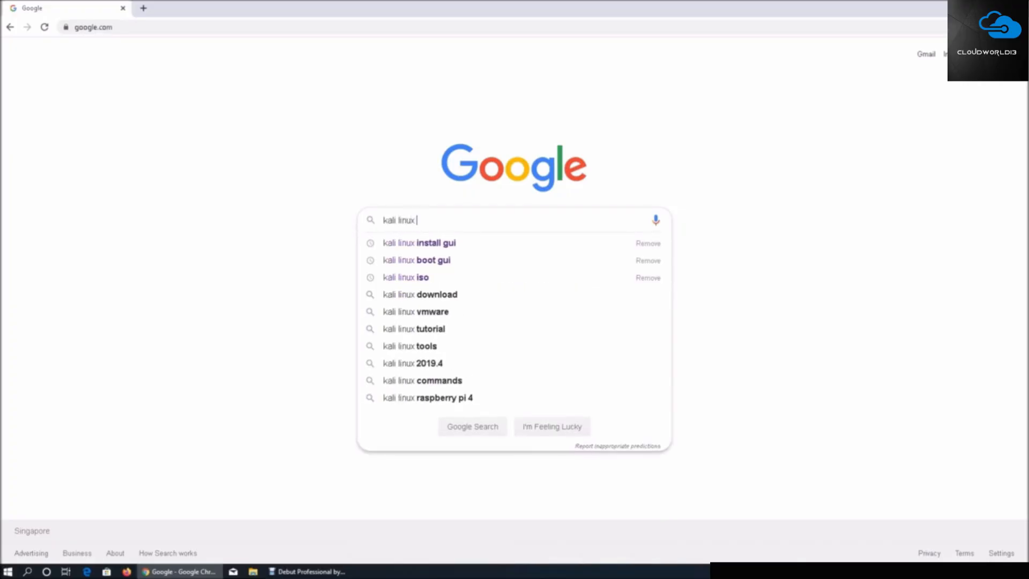
type("iso")
key("Return")
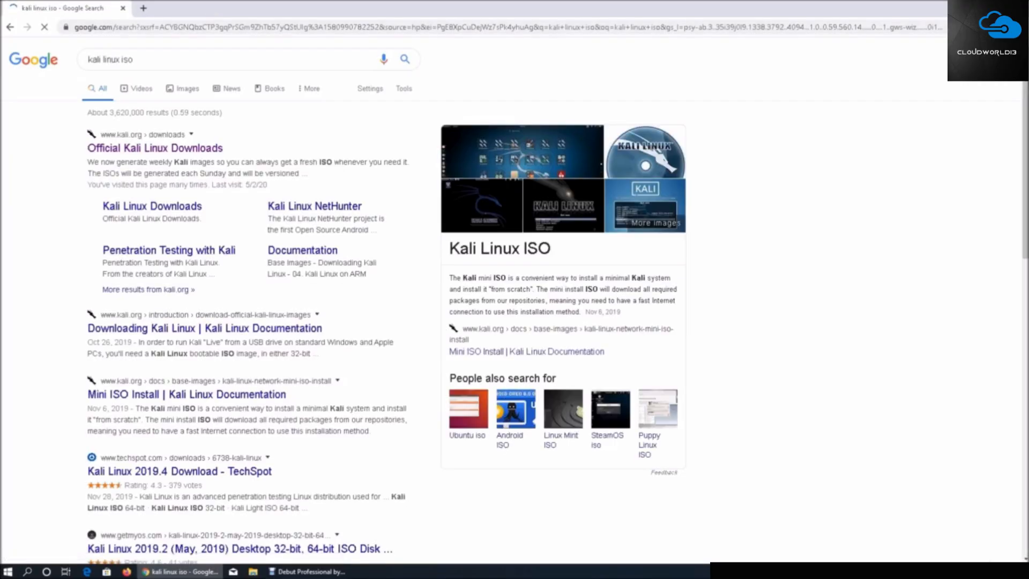
Open the official Kali Linux Downloads page and follow the Offensive Security VM Download Page link for Kali Linux 64-bit VirtualBox
left_click(155, 148)
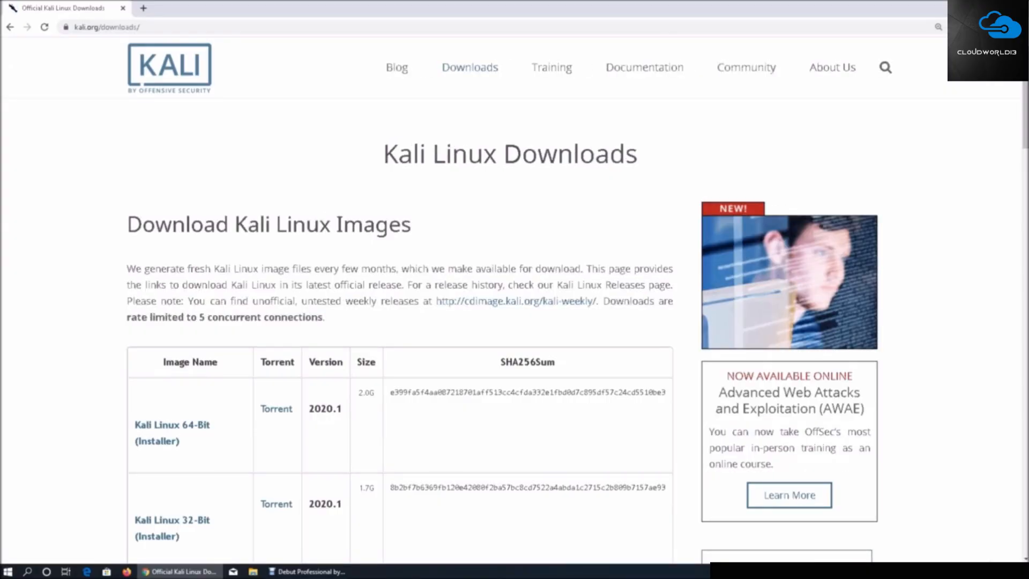
scroll(399, 268, "down", 5)
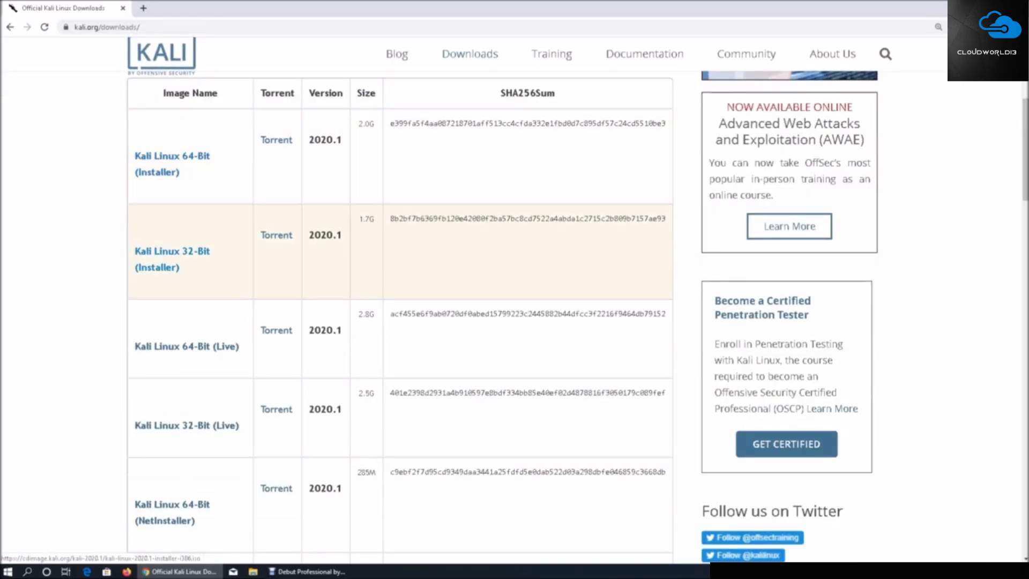
scroll(188, 241, "down", 3)
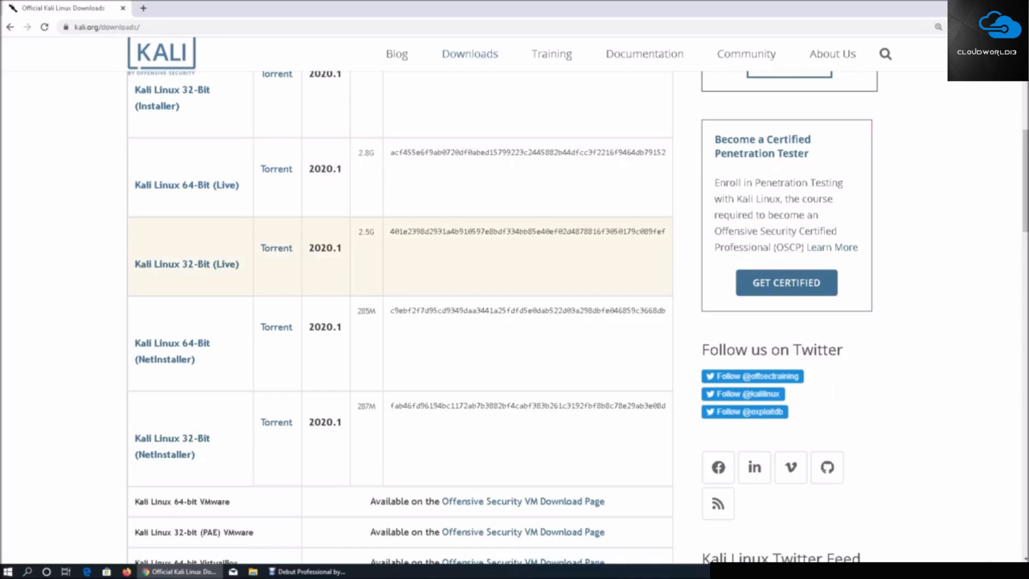
scroll(399, 214, "down", 4)
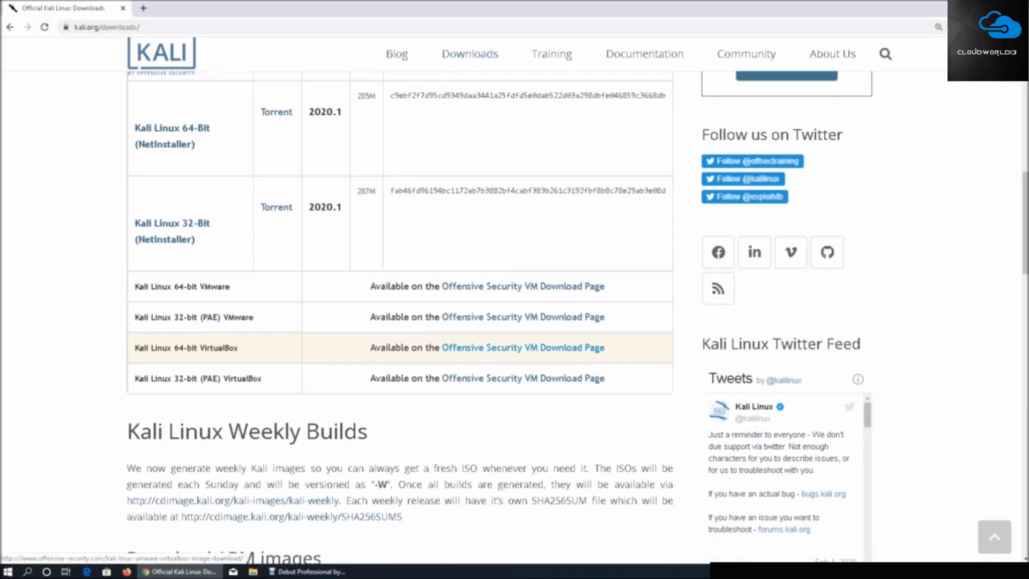
left_click(523, 347)
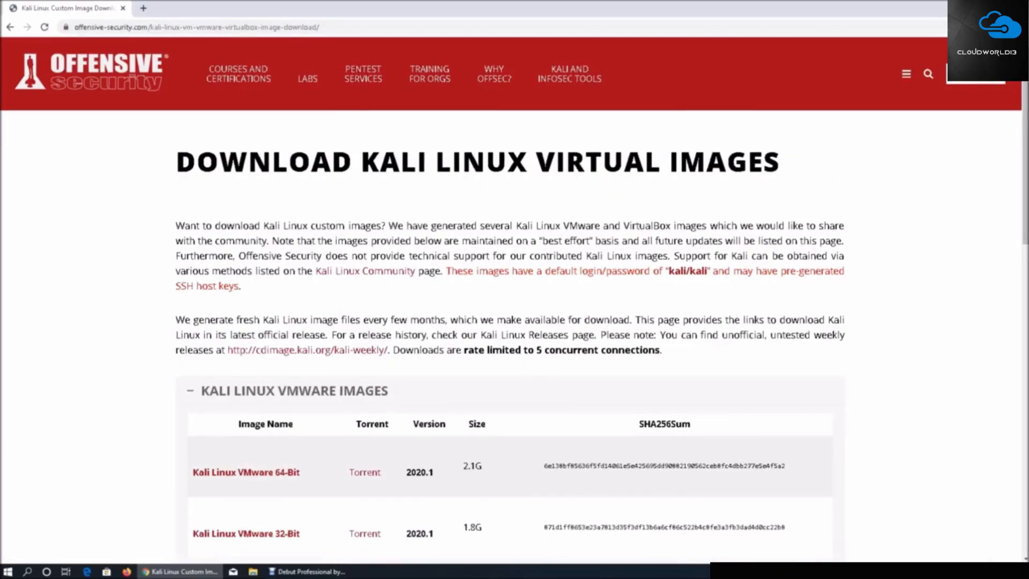
Expand the Kali Linux VirtualBox images and download the 64-Bit image as an .ova file to the Downloads folder
scroll(515, 300, "down", 5)
scroll(514, 300, "down", 3)
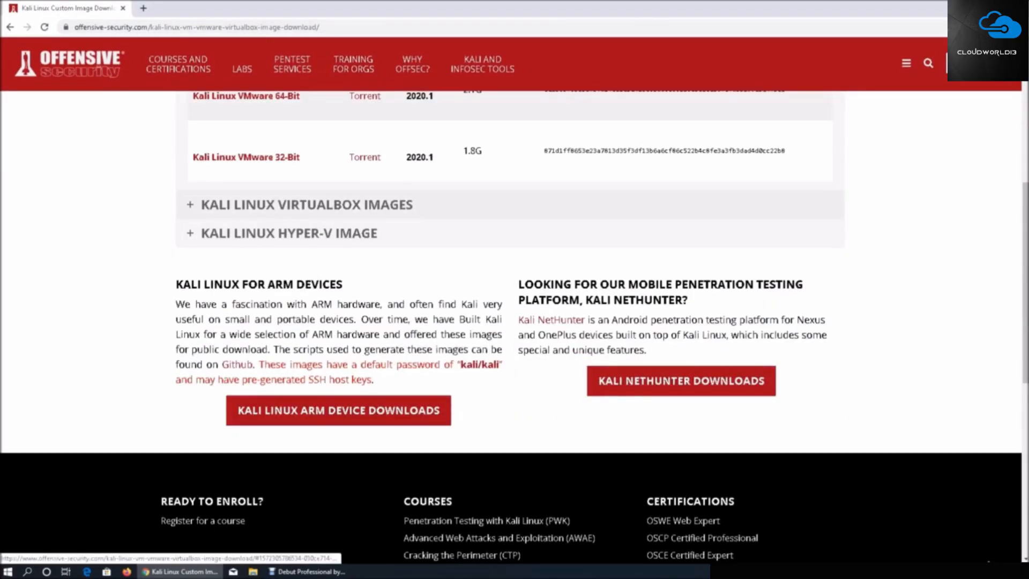
left_click(306, 204)
scroll(289, 278, "up", 1)
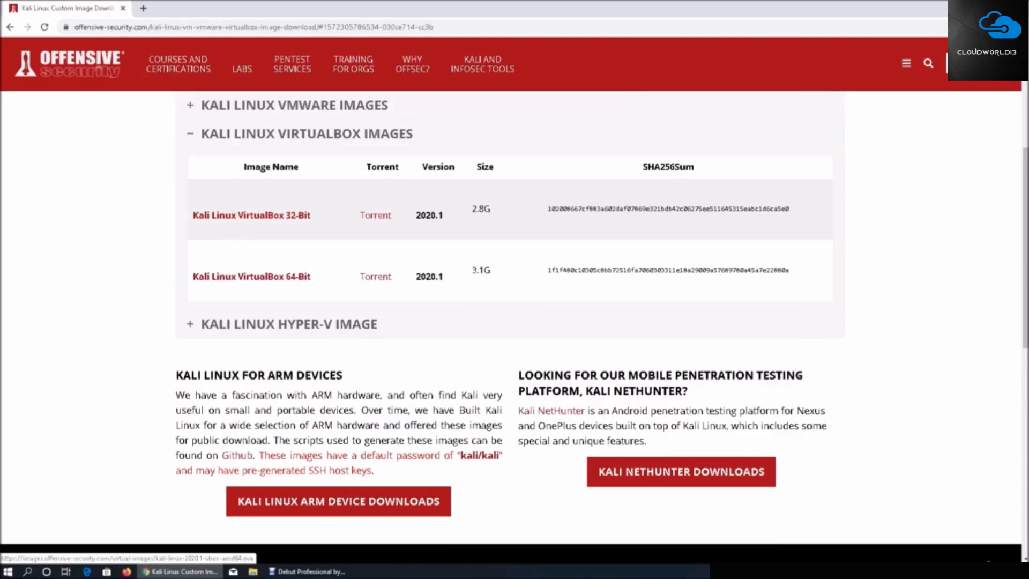
left_click(278, 277)
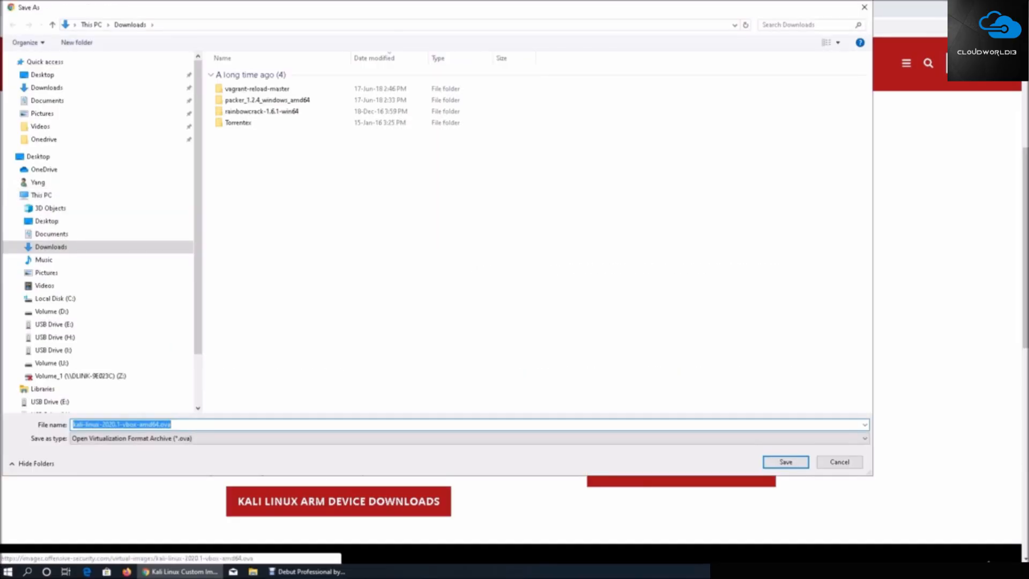
key("Return")
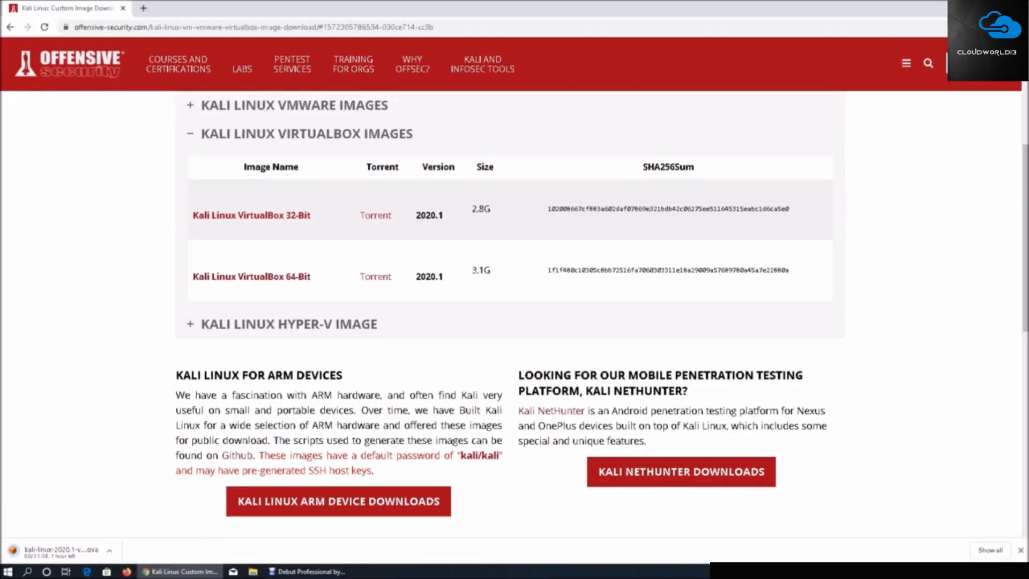
double_click(481, 270)
left_click(481, 270)
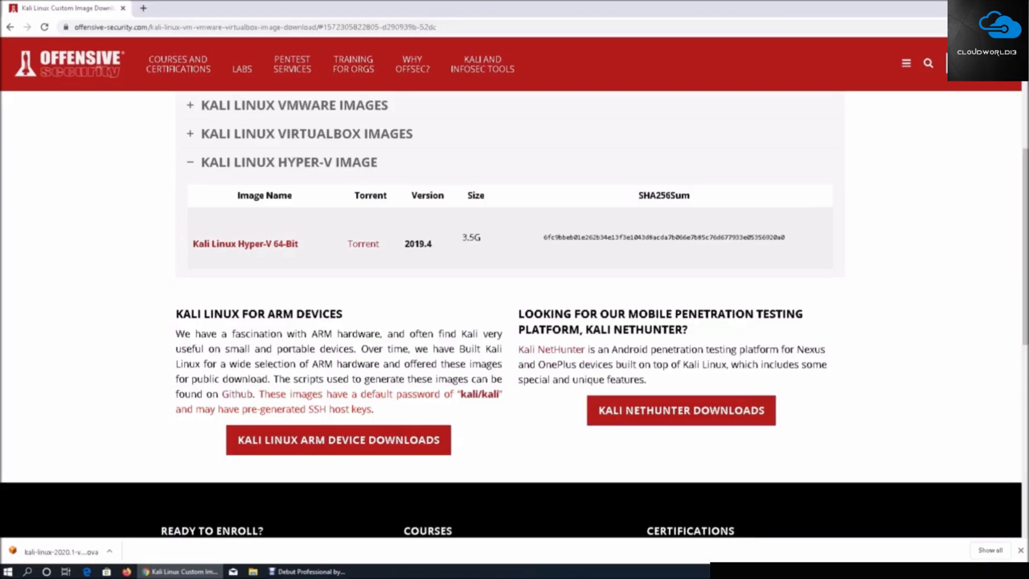
Open the downloaded Kali .ova file in VirtualBox and enable reinitializing the MAC address of all network cards
left_click(61, 552)
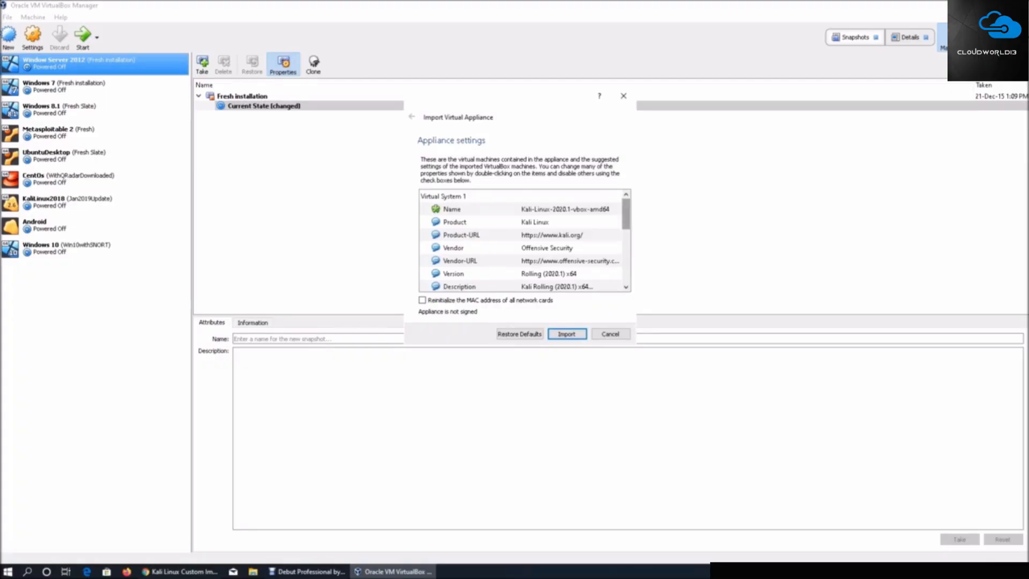
scroll(523, 241, "down", 2)
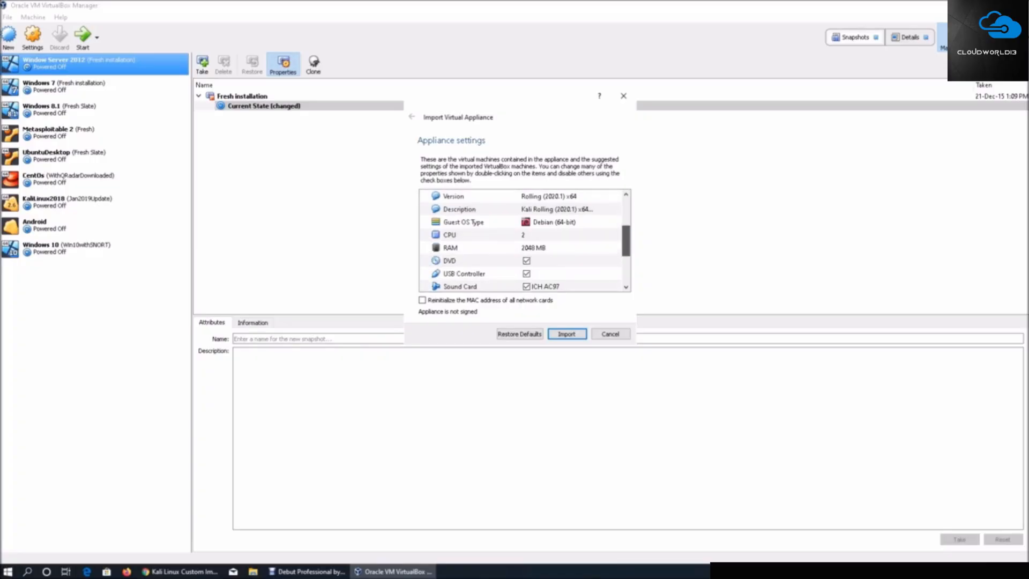
scroll(523, 241, "down", 1)
scroll(523, 241, "down", 2)
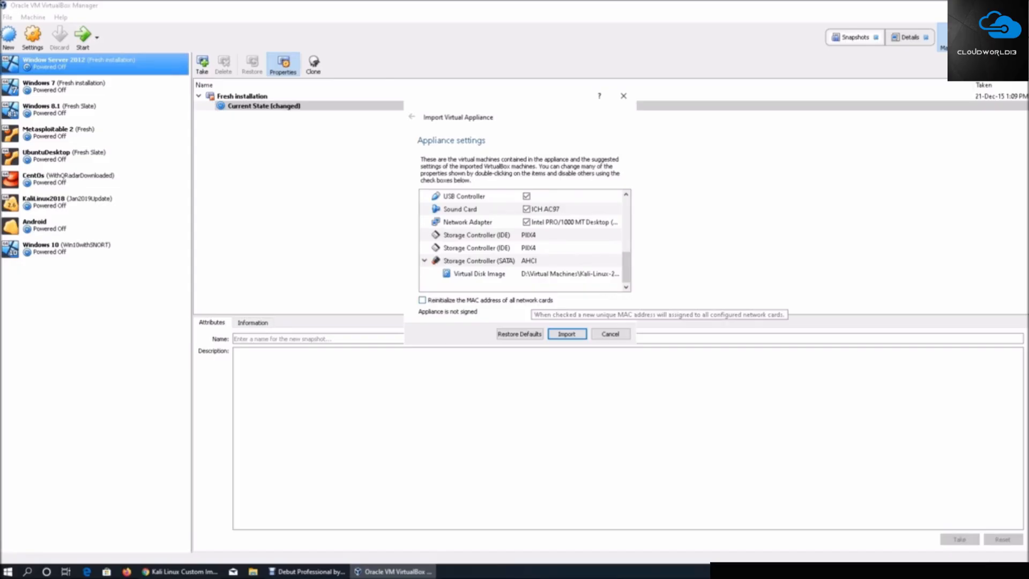
left_click(529, 300)
scroll(523, 242, "up", 5)
scroll(523, 241, "down", 5)
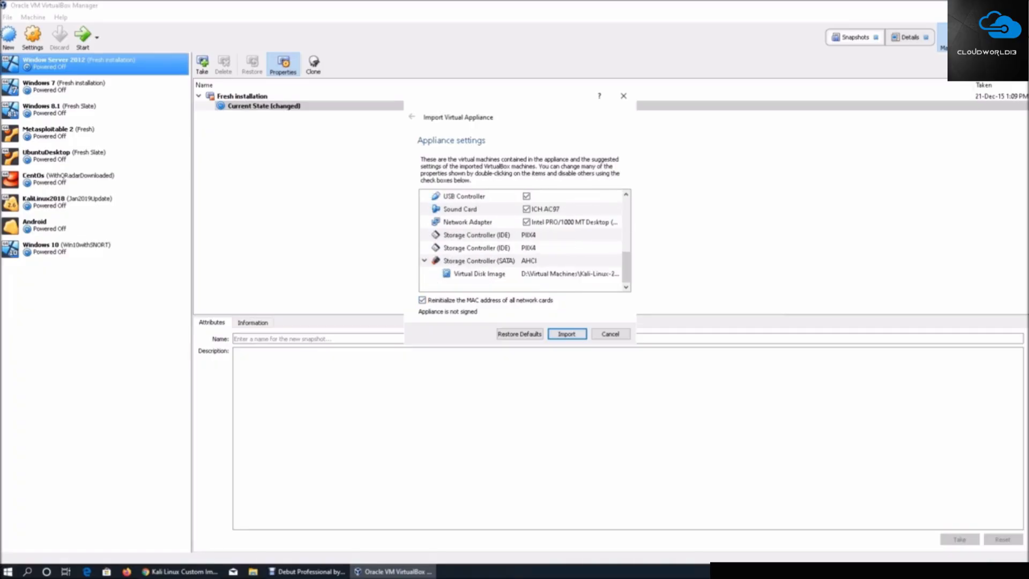
Import the Kali-Linux-2020.1-vbox-amd64 appliance and agree to its software license
scroll(523, 241, "up", 5)
scroll(522, 241, "down", 5)
scroll(523, 242, "up", 5)
scroll(523, 241, "down", 5)
left_click(567, 333)
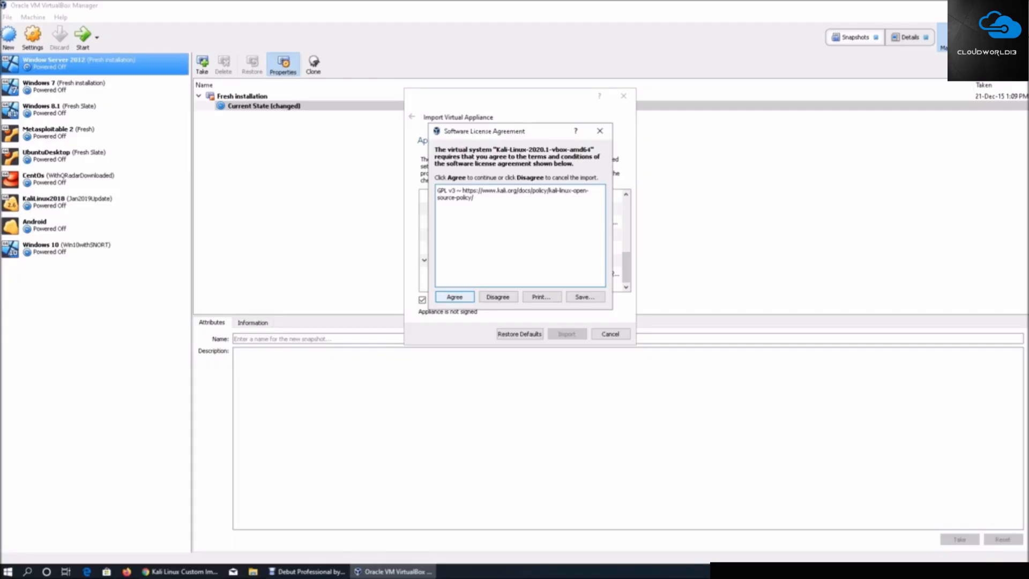
left_click(454, 297)
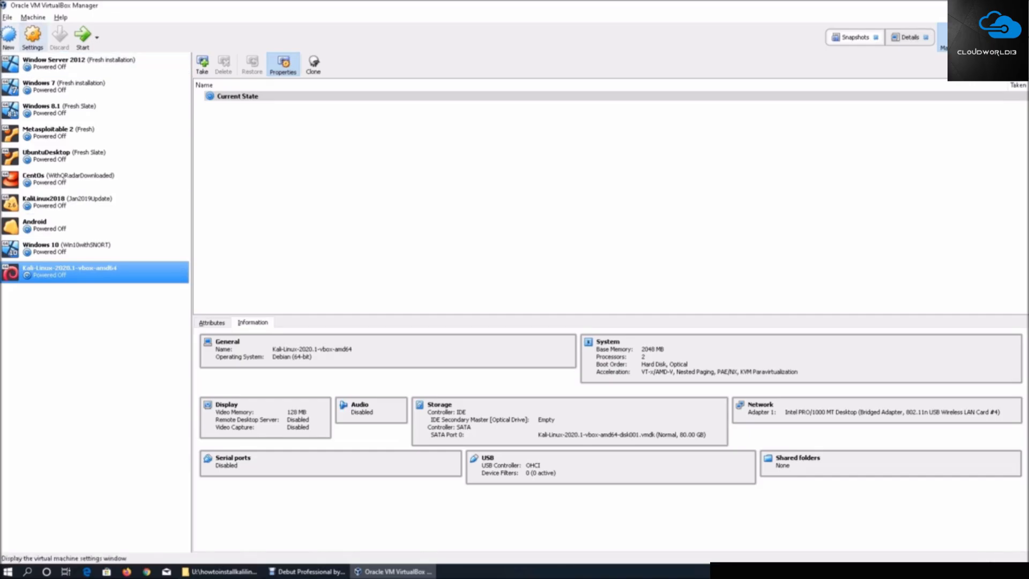
Review the Kali virtual machine's general settings: OS version, advanced sharing options, description with login details, and encryption
left_click(32, 37)
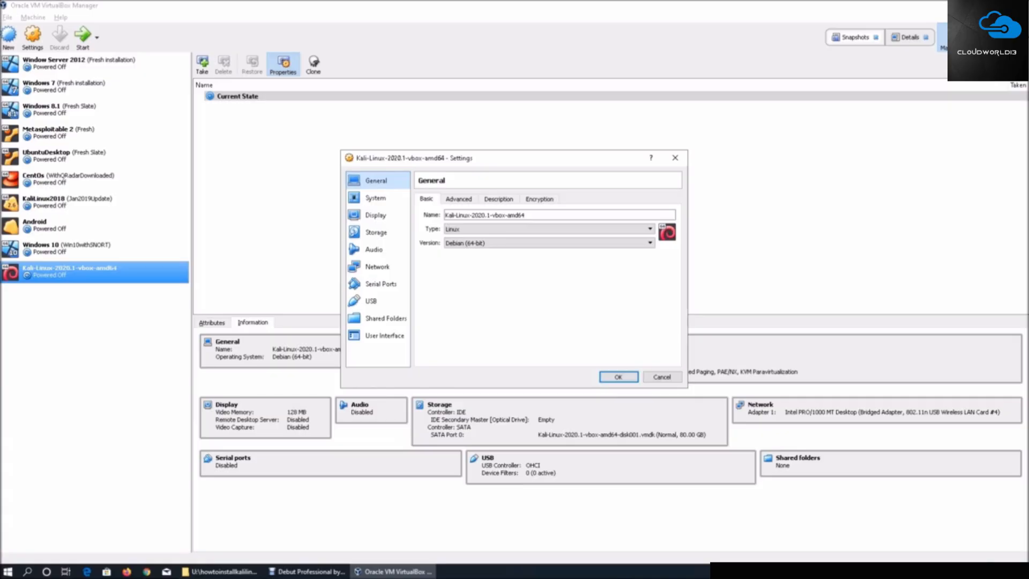
left_click(547, 243)
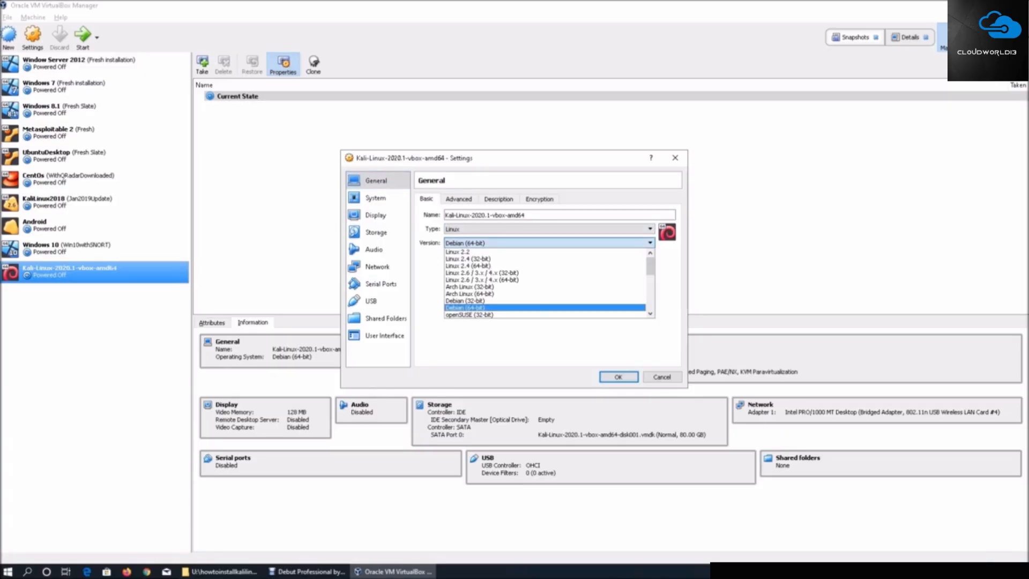
left_click(547, 243)
left_click(459, 199)
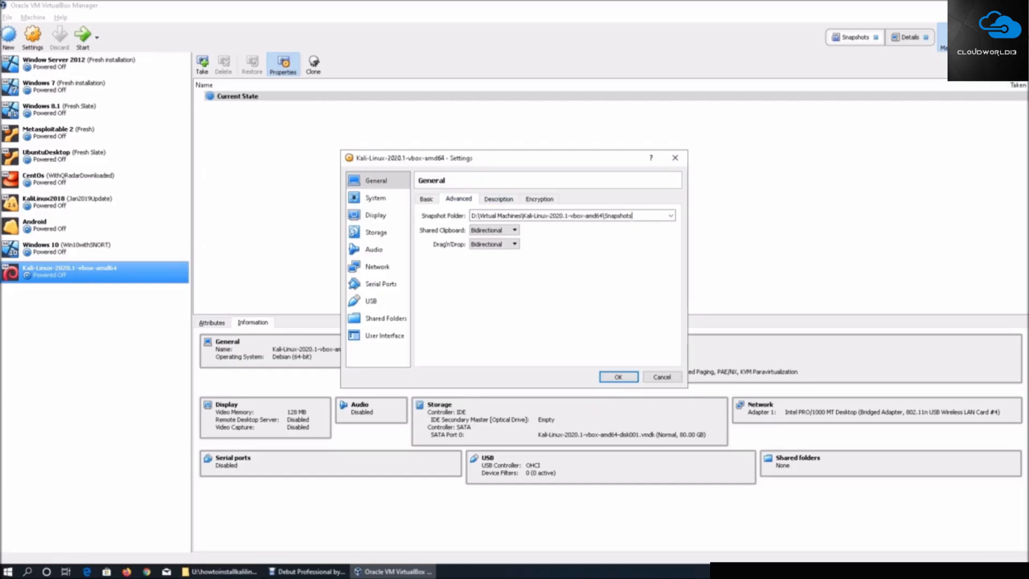
left_click(499, 199)
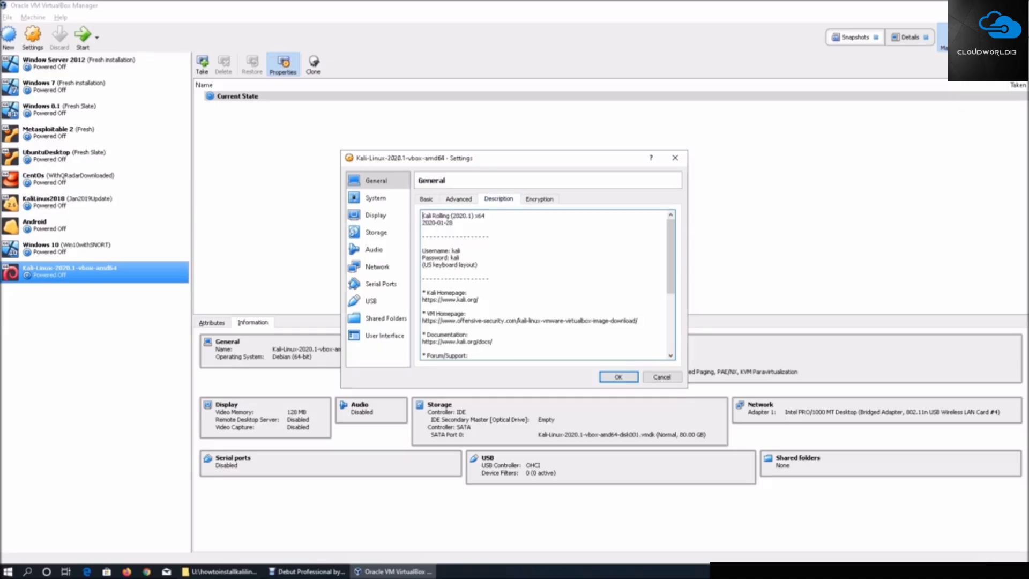
scroll(544, 284, "down", 3)
scroll(544, 284, "up", 3)
left_click_drag(423, 251, 460, 259)
left_click(423, 244)
left_click(540, 199)
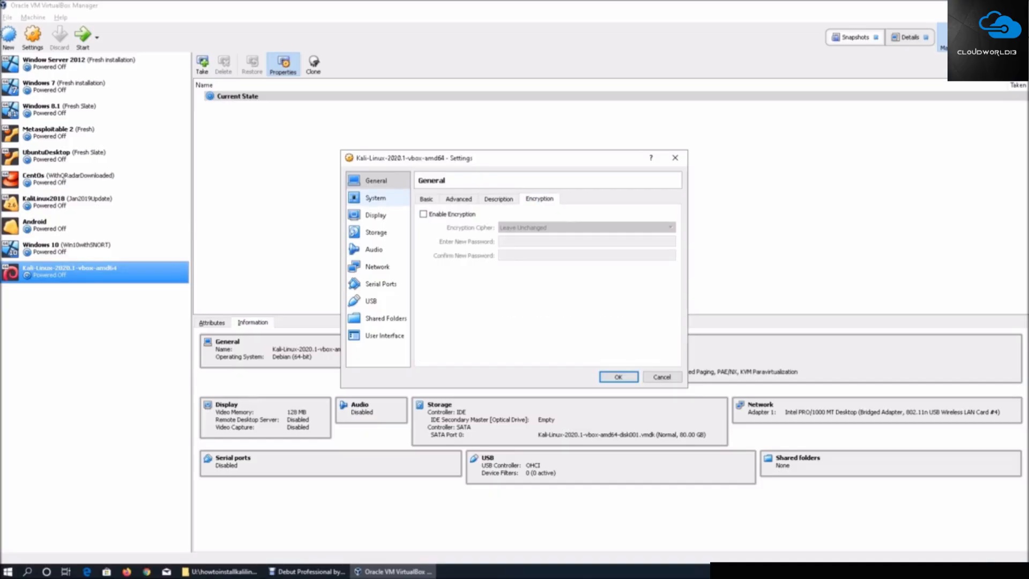
Review the Kali virtual machine's system and display settings and the details of its SATA virtual disk
left_click(376, 197)
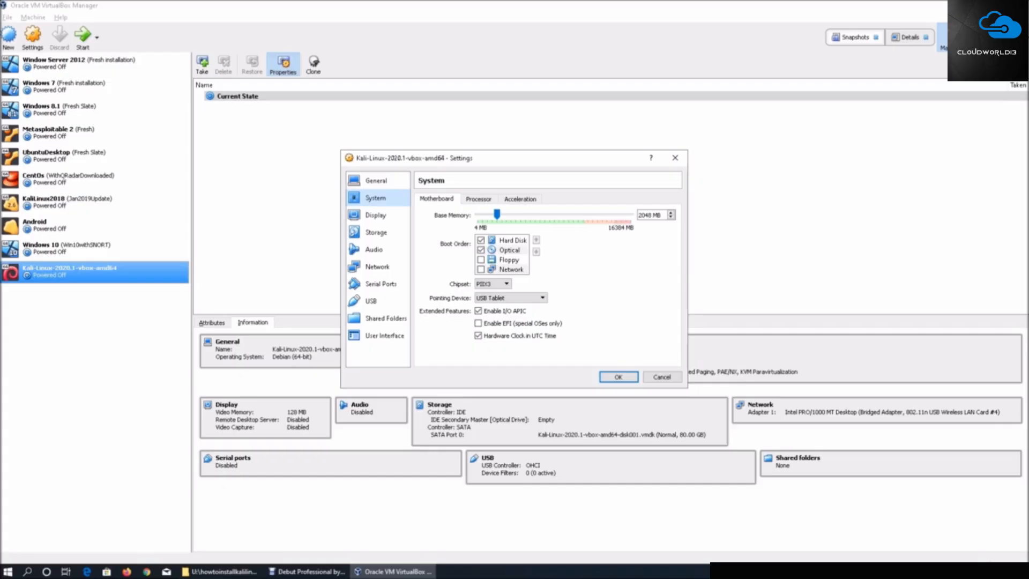
left_click(479, 199)
left_click(436, 199)
left_click(376, 215)
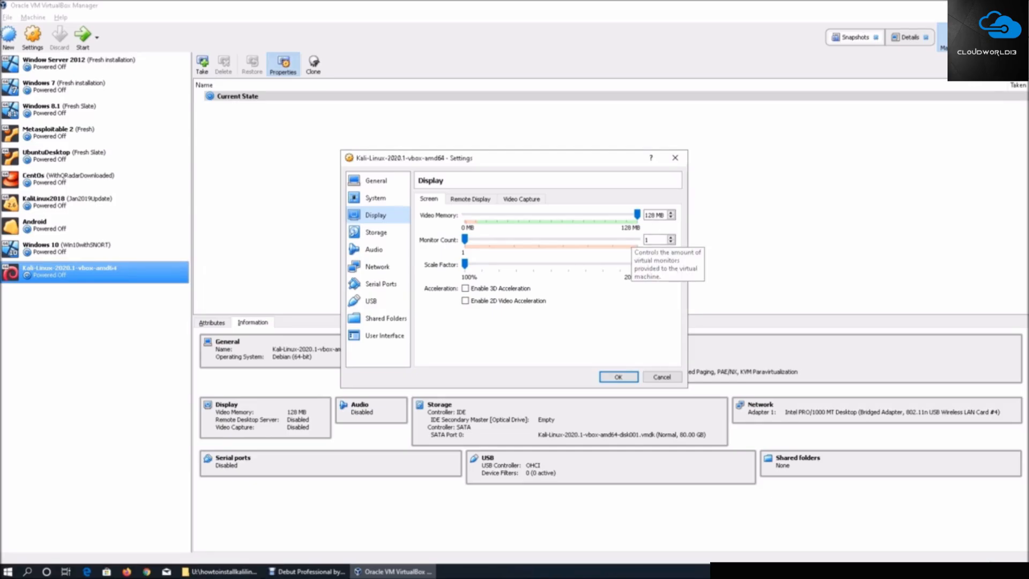
left_click(375, 232)
left_click(478, 249)
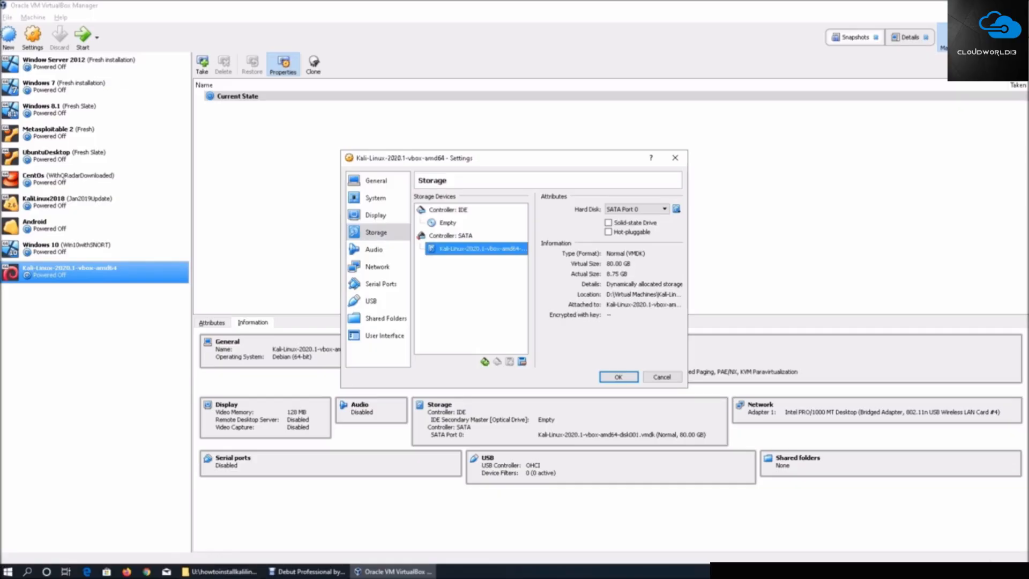
Review the audio, network, serial port, USB, shared folder and user interface settings, then close the machine's settings with OK
left_click(374, 249)
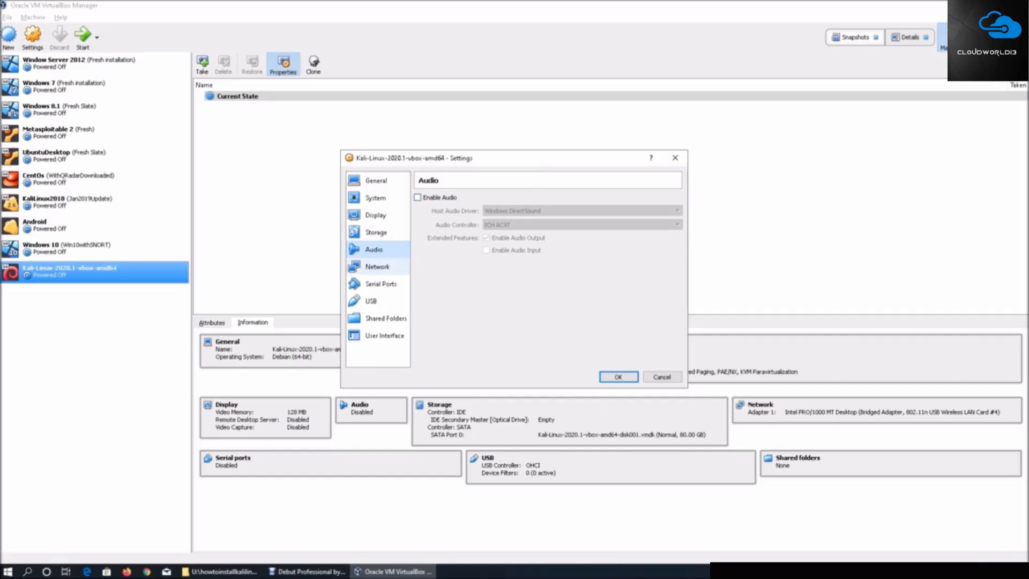
left_click(377, 267)
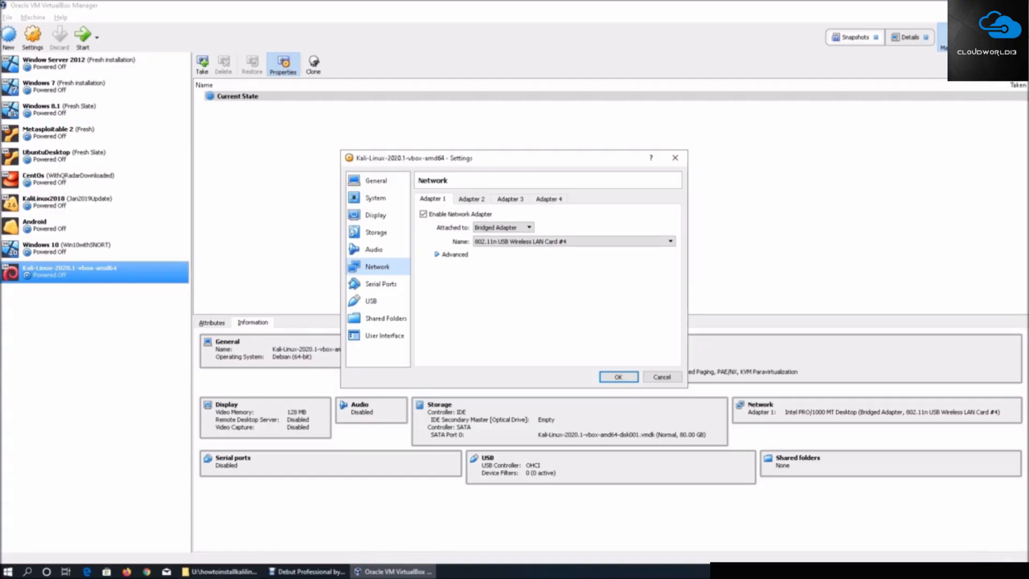
left_click(381, 284)
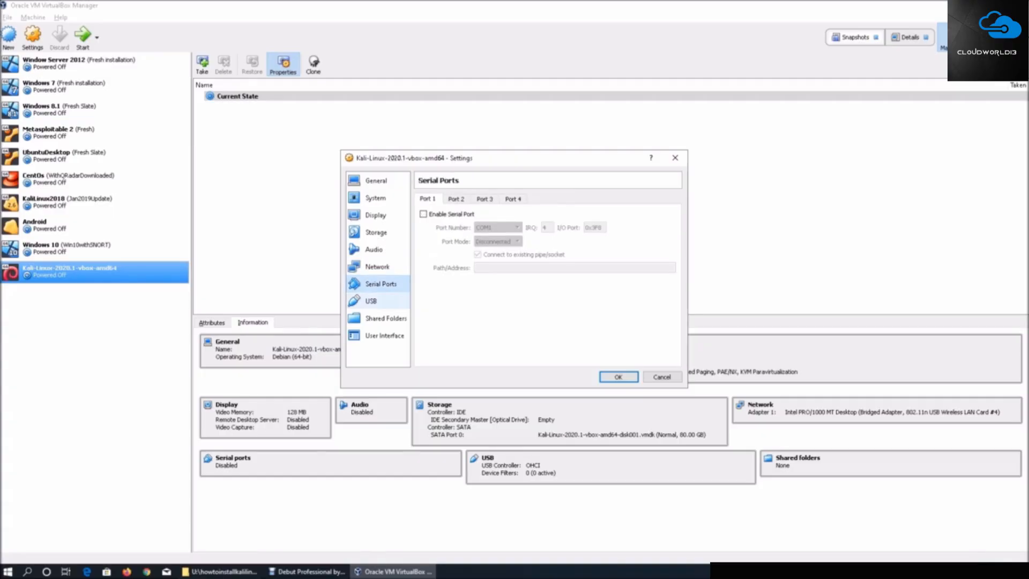
left_click(371, 301)
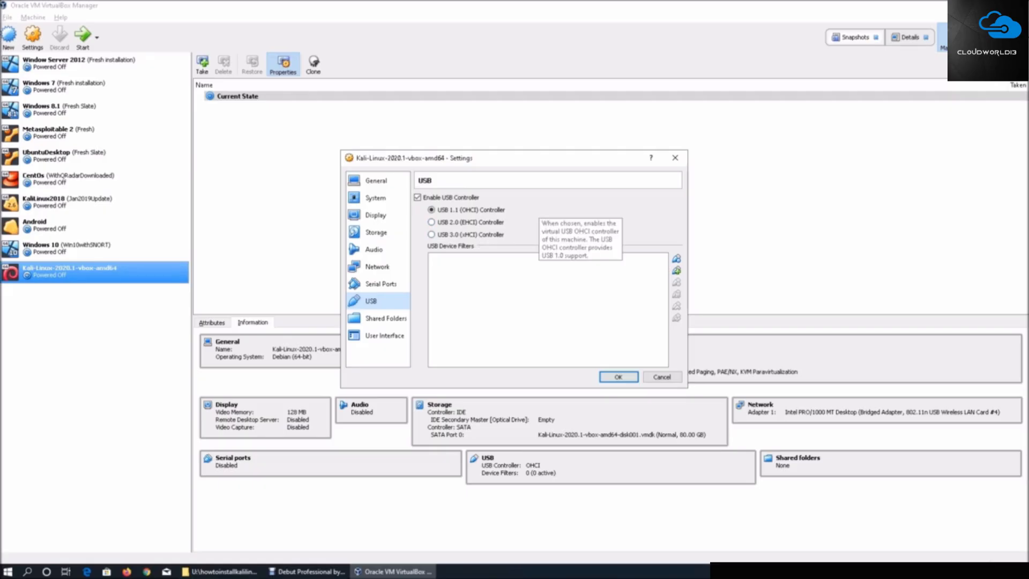
left_click(378, 319)
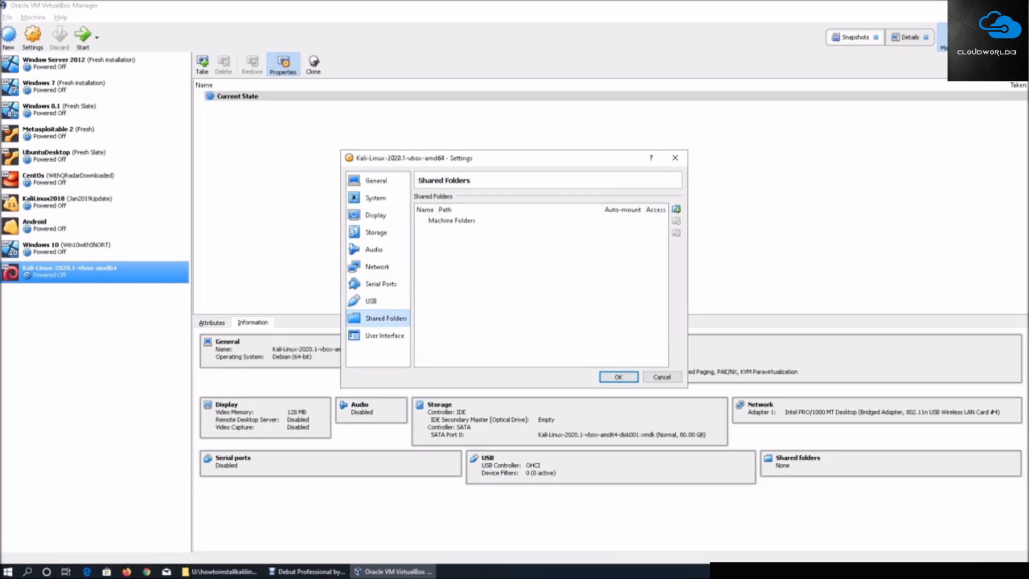
left_click(378, 335)
left_click_drag(514, 158, 516, 116)
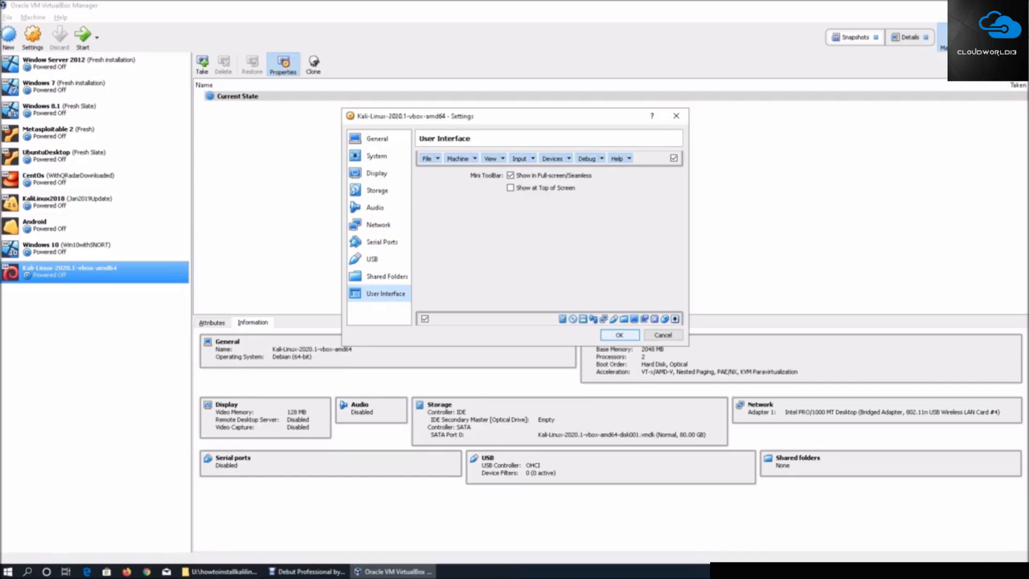
left_click(619, 335)
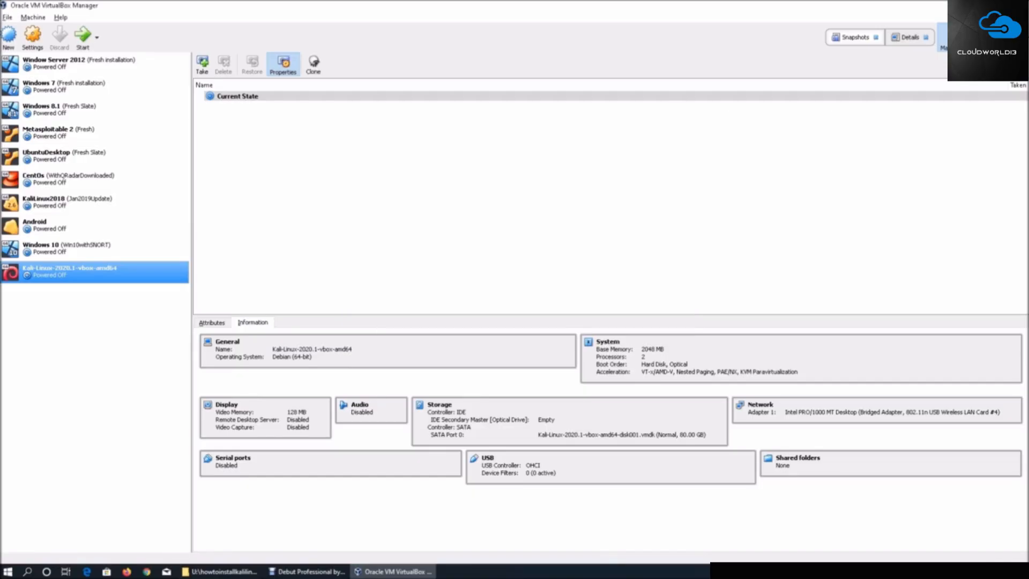
Start the Kali-Linux-2020.1-vbox-amd64 virtual machine and let it boot to the login screen
left_click(82, 35)
key("Return")
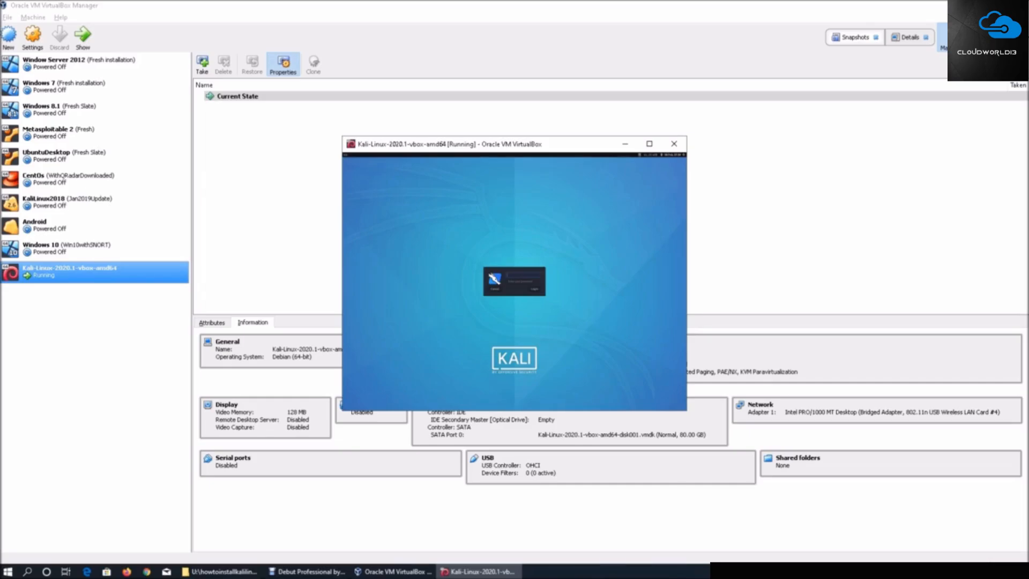
Log in to Kali with the username and account password, and maximize the virtual machine's window
key("Tab")
key("Return")
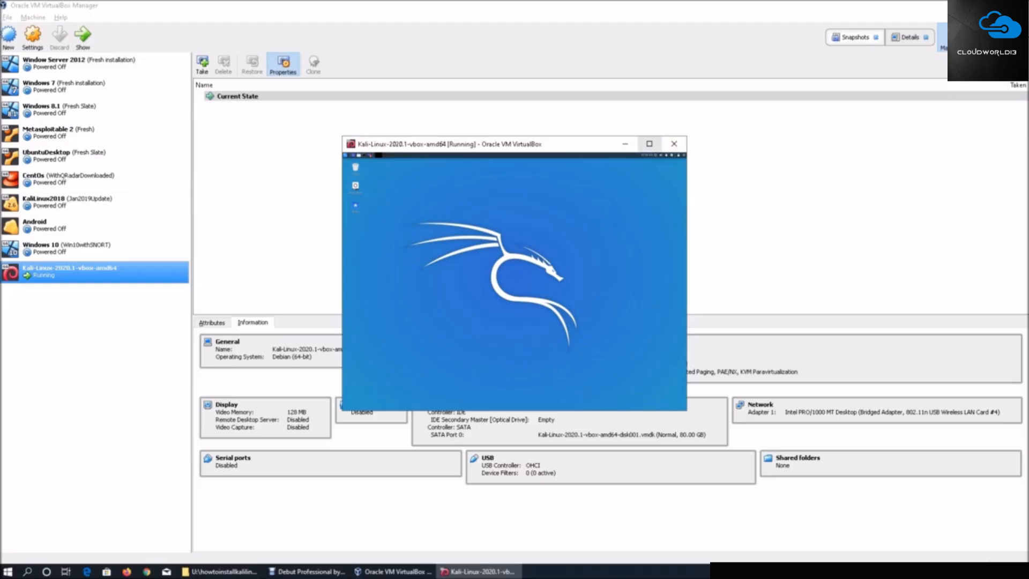
left_click(650, 143)
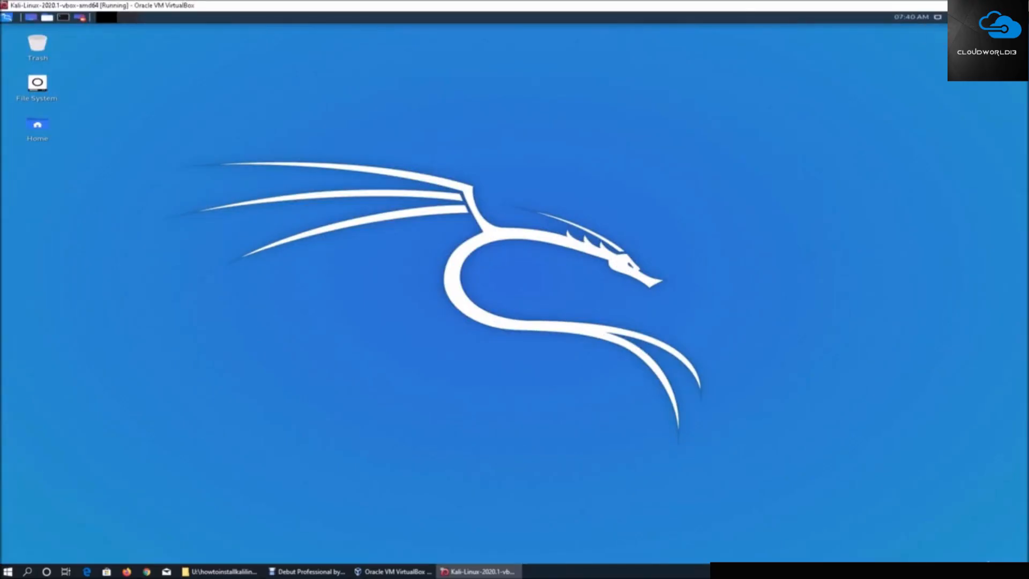
right_click(437, 106)
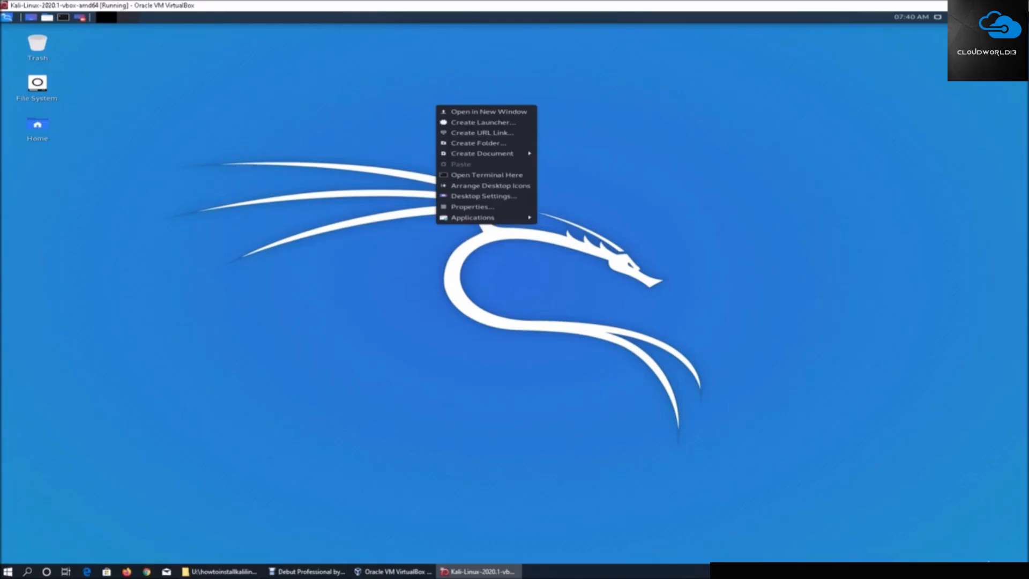
right_click(486, 126)
key("Escape")
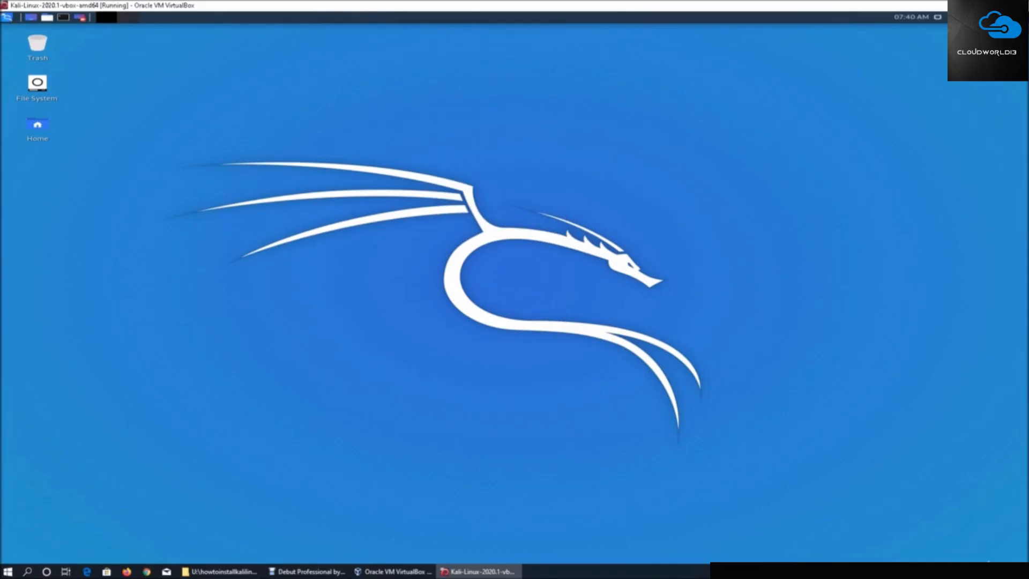
right_click(416, 106)
key("Escape")
Review the tools in Kali's application categories from 01 - Information Gathering through 08 - Exploitation Tools
left_click(6, 17)
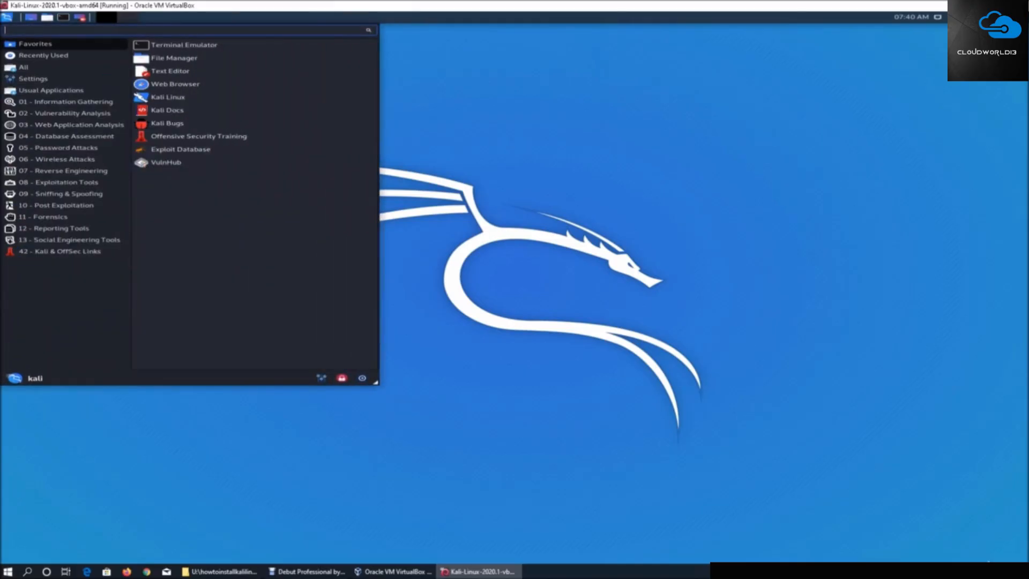
left_click(65, 102)
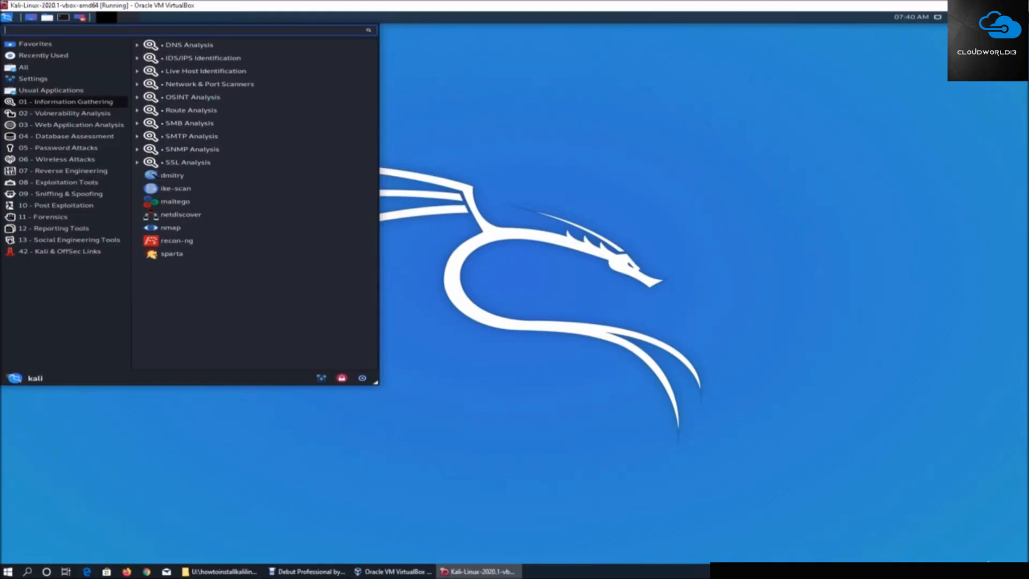
left_click(65, 113)
left_click(71, 125)
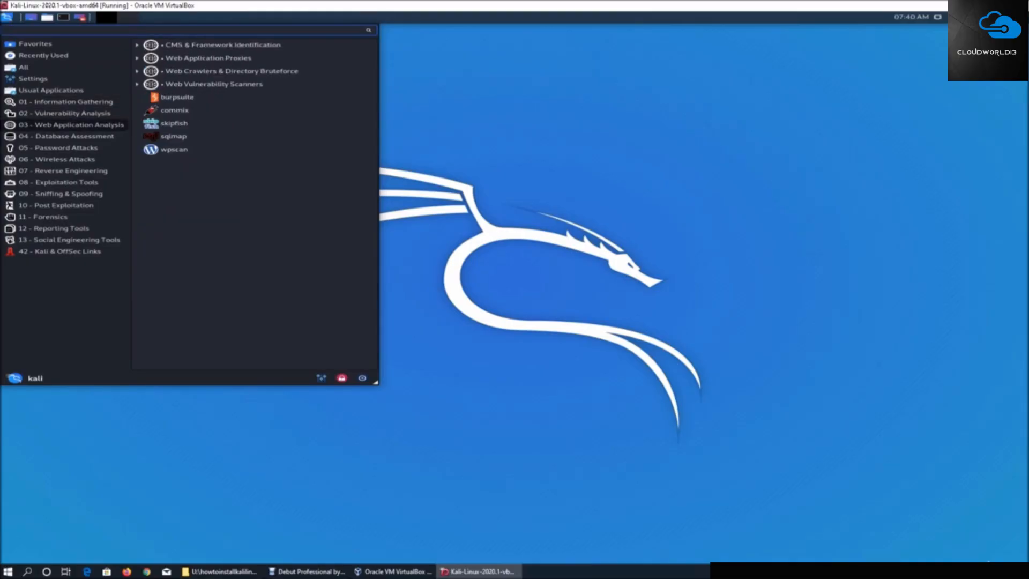
left_click(67, 136)
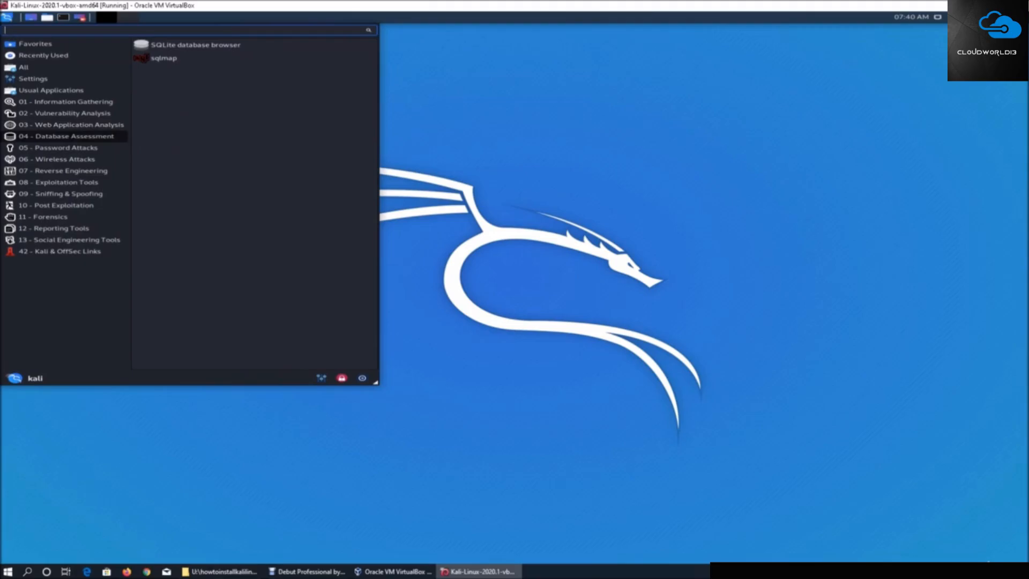
left_click(58, 148)
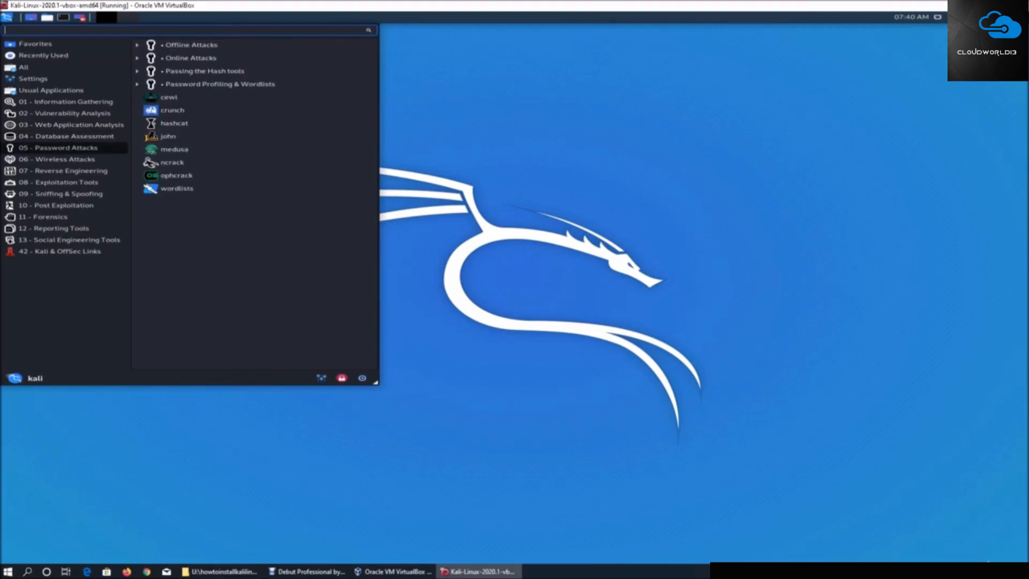
left_click(66, 136)
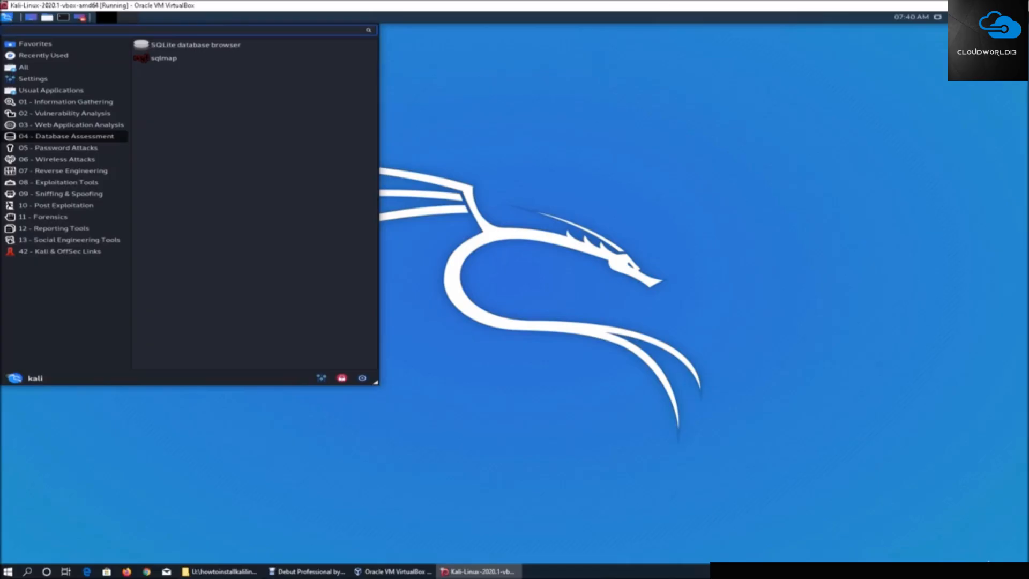
left_click(58, 159)
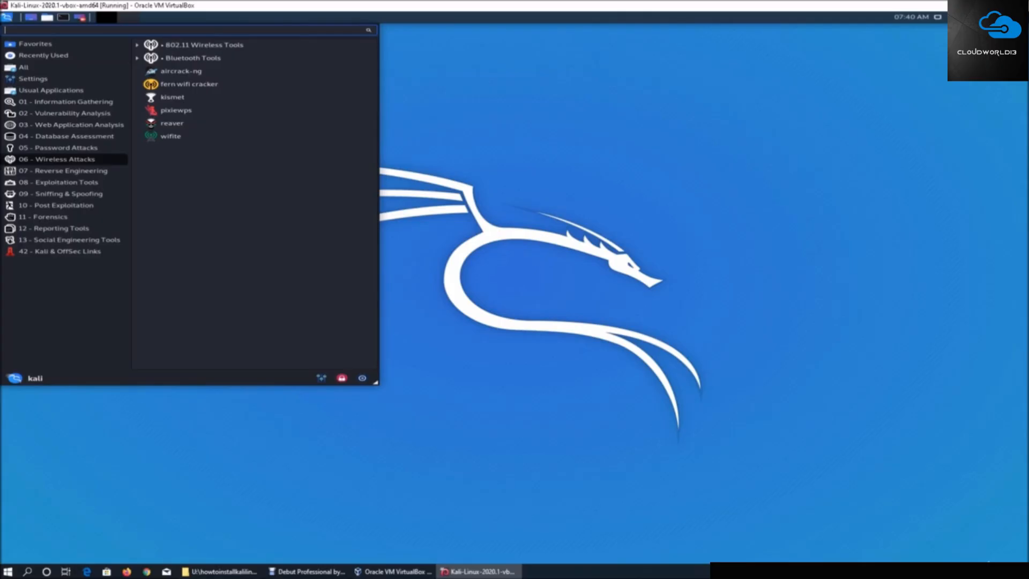
left_click(63, 171)
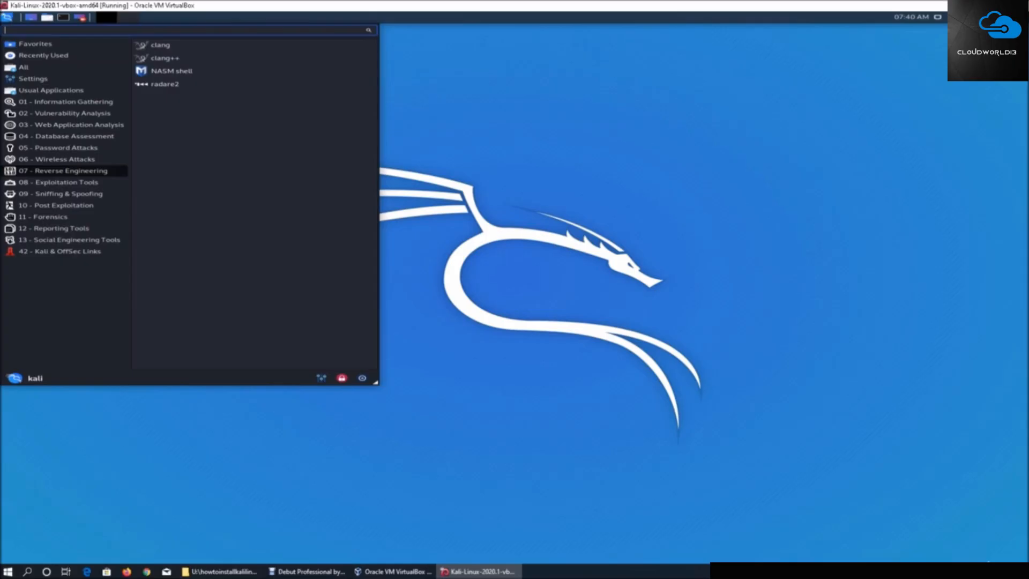
left_click(59, 183)
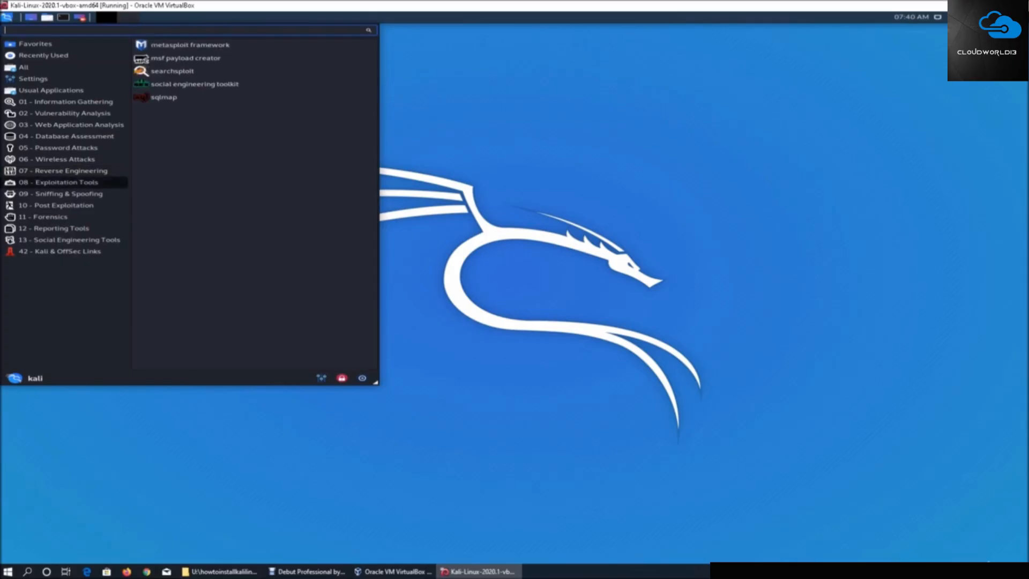